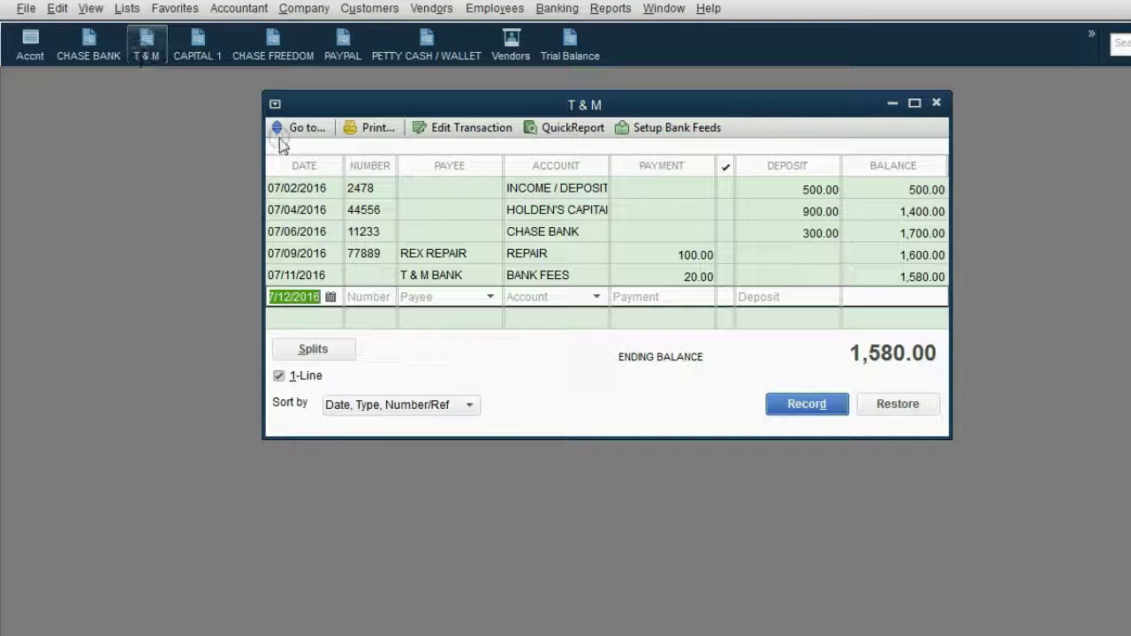
# Keep 12 July 2016 as the new T & M entry's date, using the calendar
pyautogui.click(331, 298)
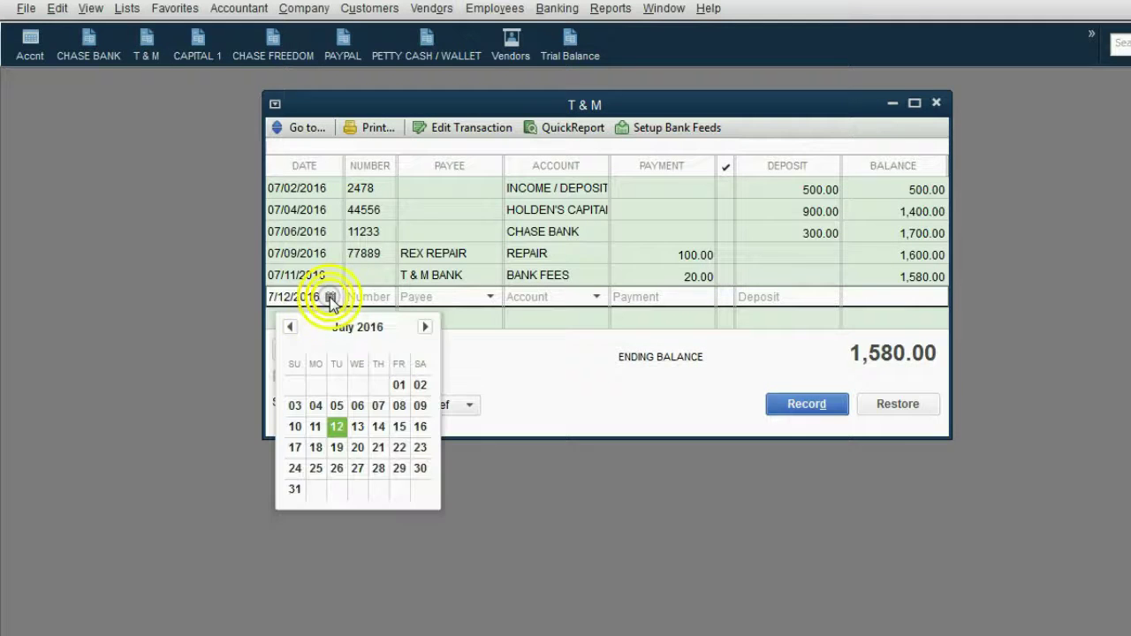
pyautogui.click(424, 327)
pyautogui.click(290, 327)
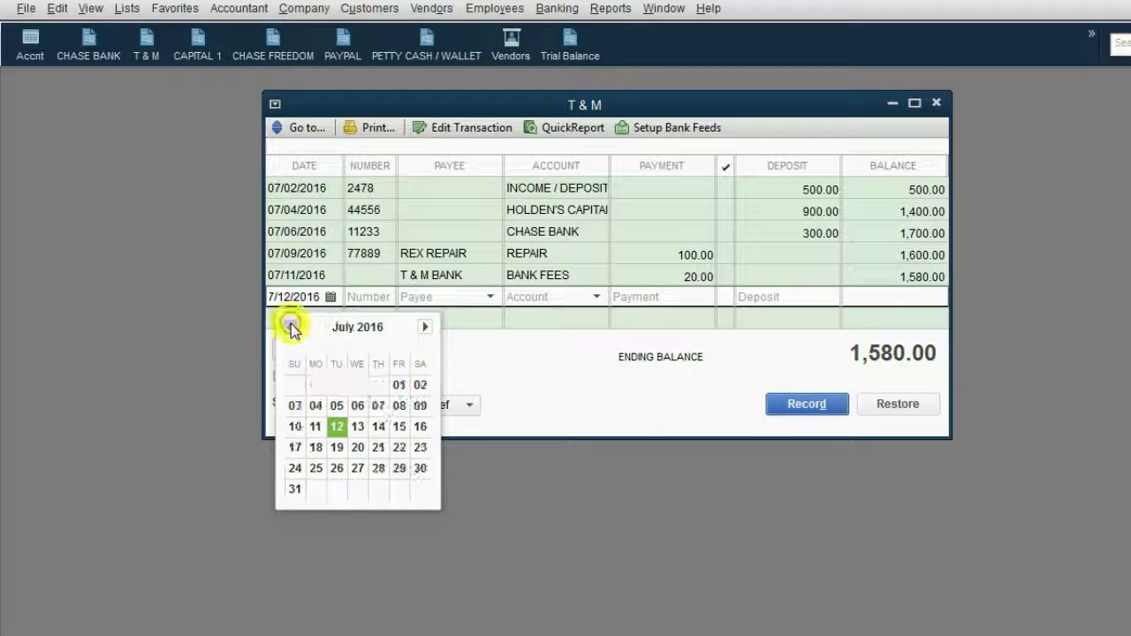
pyautogui.click(338, 428)
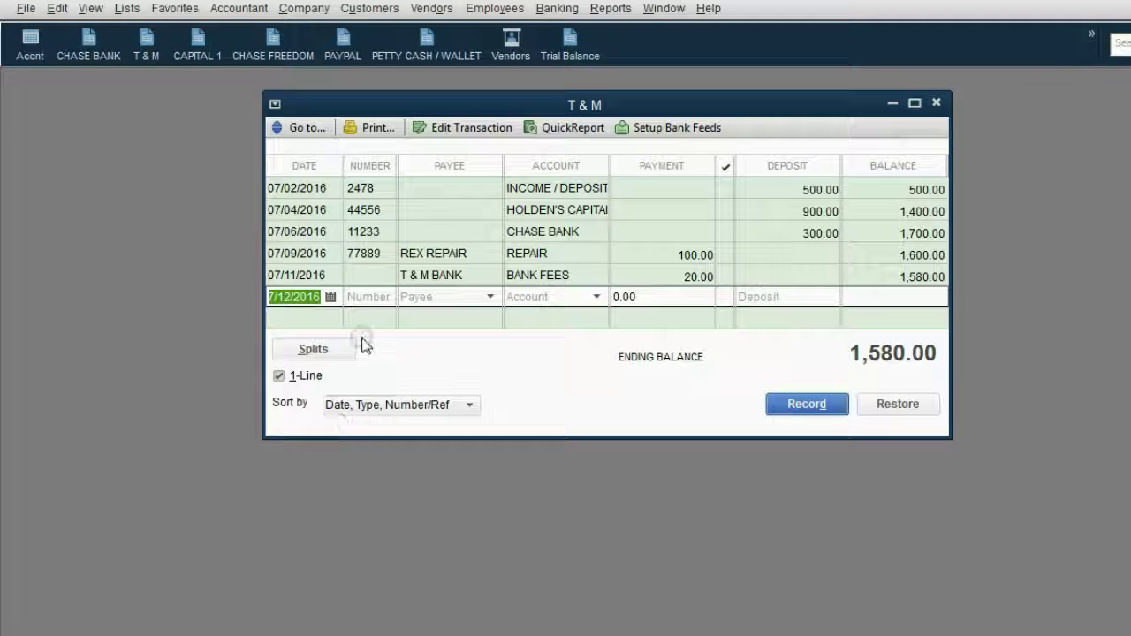
# Set the entry's number to 1 and display the payee list
pyautogui.click(371, 299)
pyautogui.write('2')
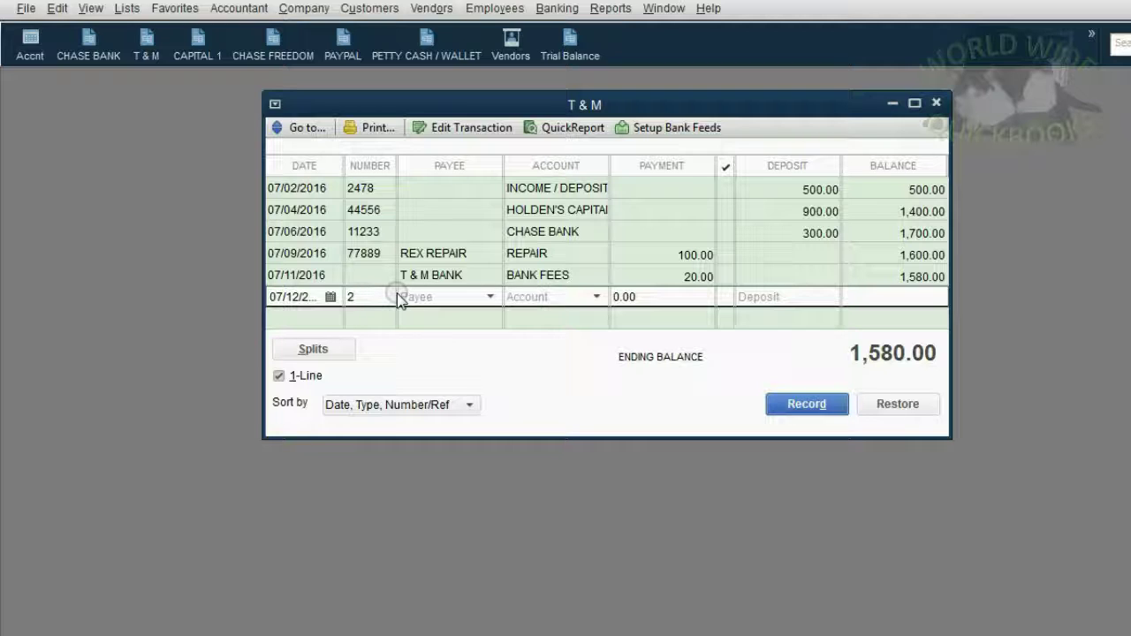
pyautogui.press('BackSpace')
pyautogui.write('1')
pyautogui.click(491, 296)
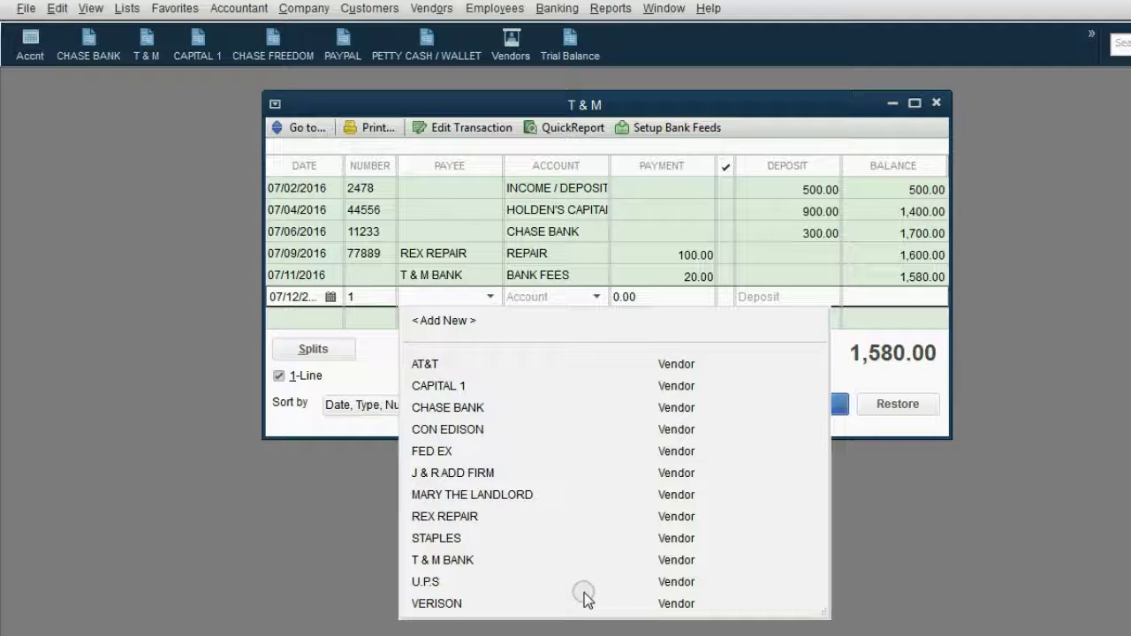
# Add a new Vendor payee through <Add New> and name it RENEE
pyautogui.click(447, 320)
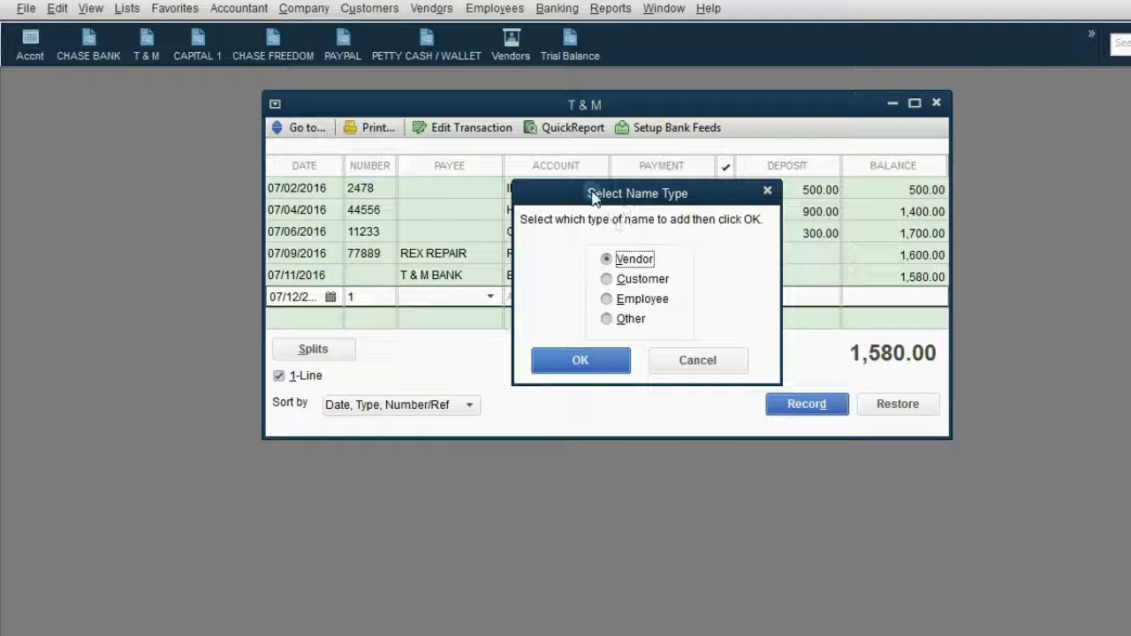
pyautogui.click(606, 359)
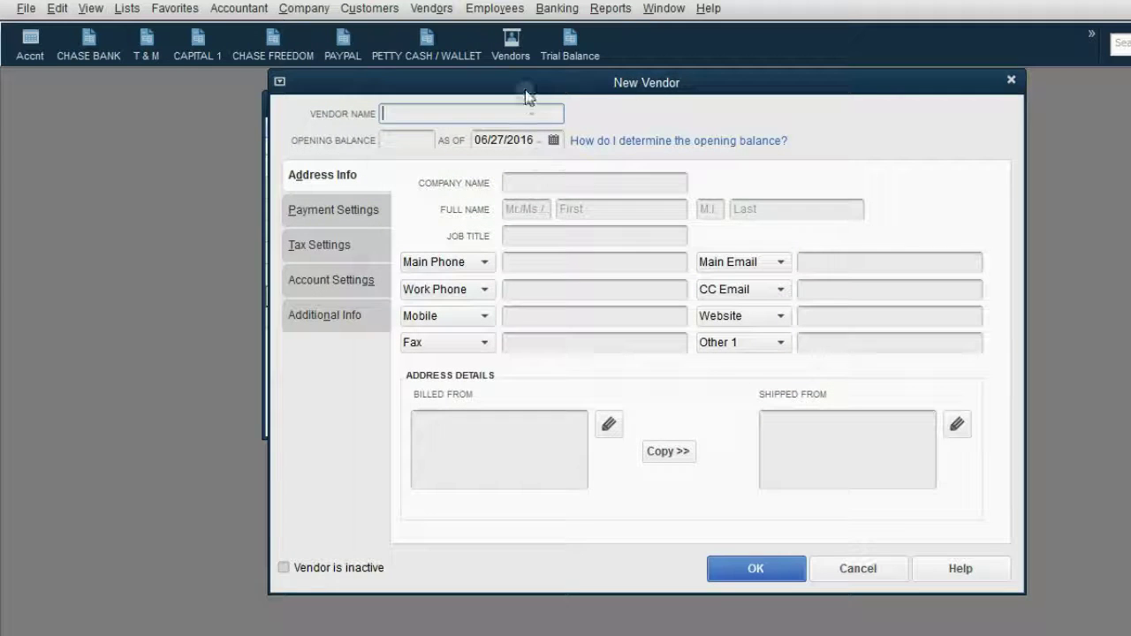
pyautogui.moveTo(525, 90); pyautogui.dragTo(451, 110)
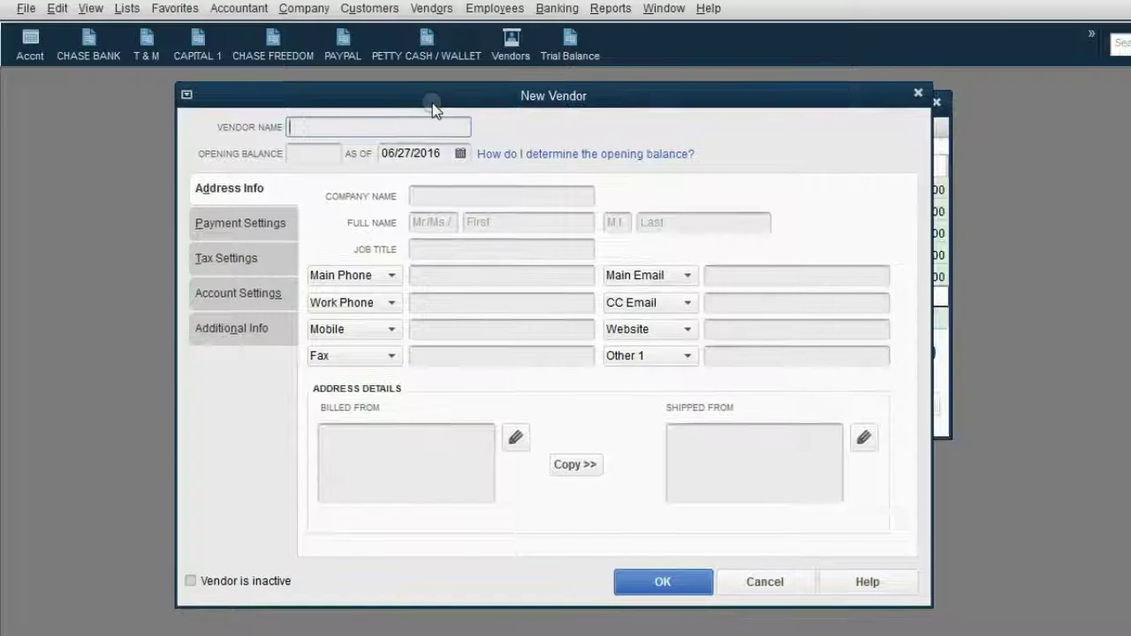
pyautogui.moveTo(451, 112)
pyautogui.mouseDown()
pyautogui.moveTo(437, 105)
pyautogui.moveTo(464, 114)
pyautogui.mouseUp()
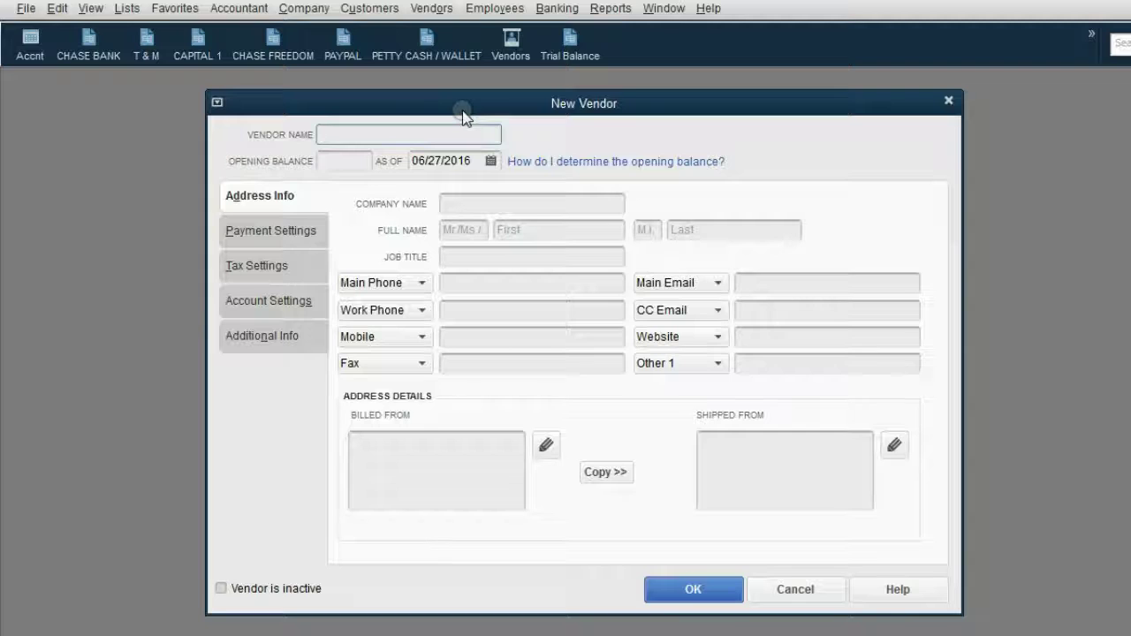
pyautogui.write('REN')
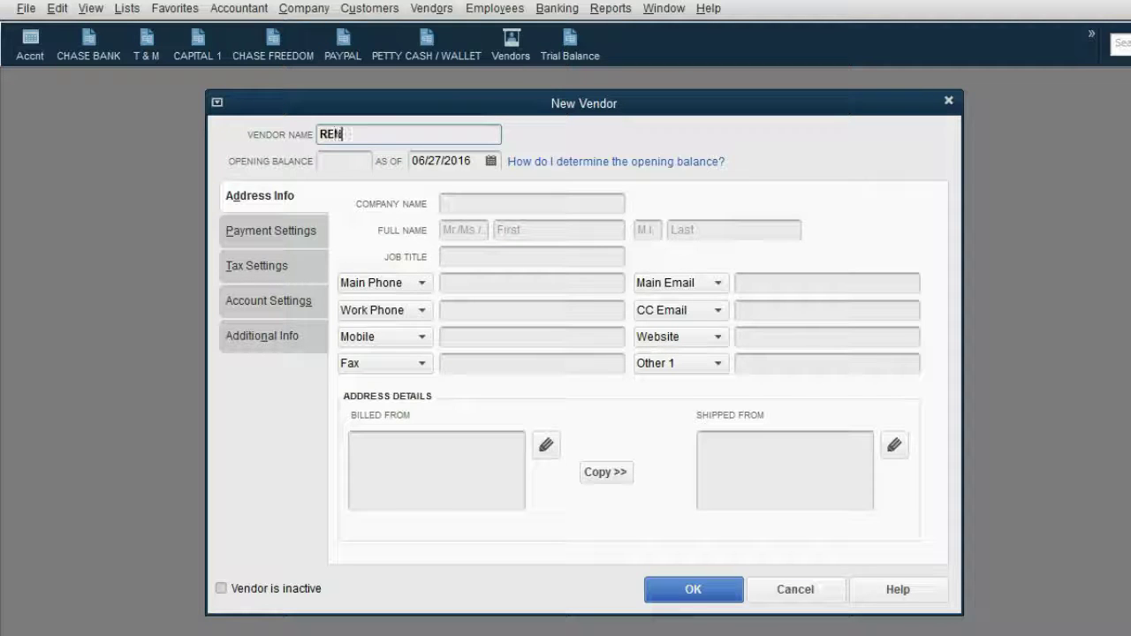
pyautogui.write('EE')
# Save vendor RENEE as the payee and choose the HOLDEN'S WITHDRAWLS account
pyautogui.click(684, 589)
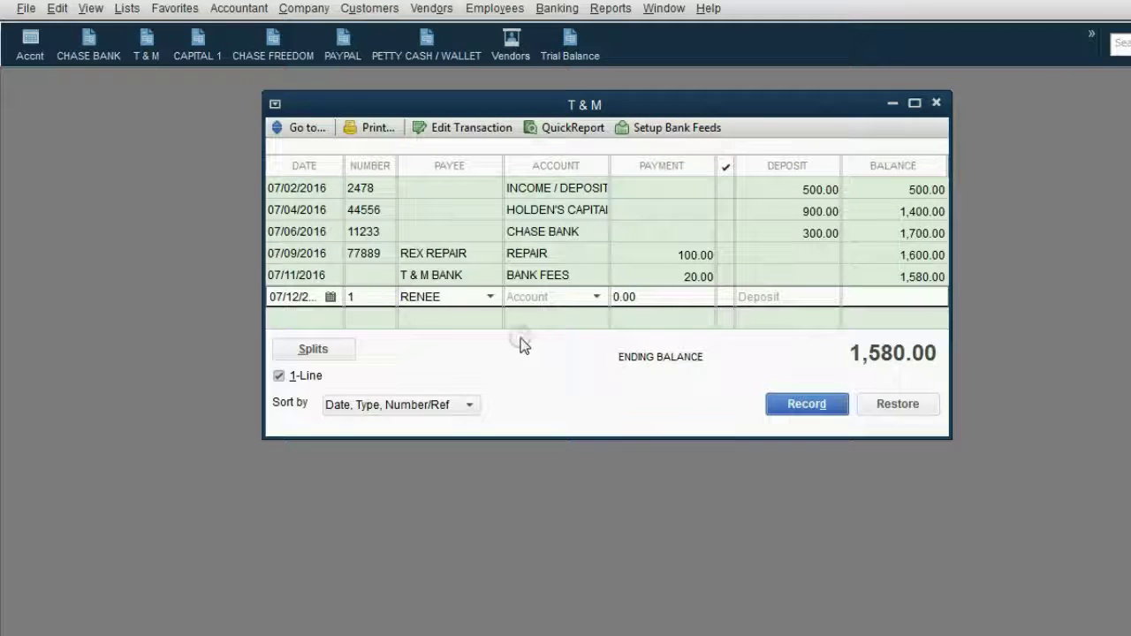
pyautogui.click(490, 297)
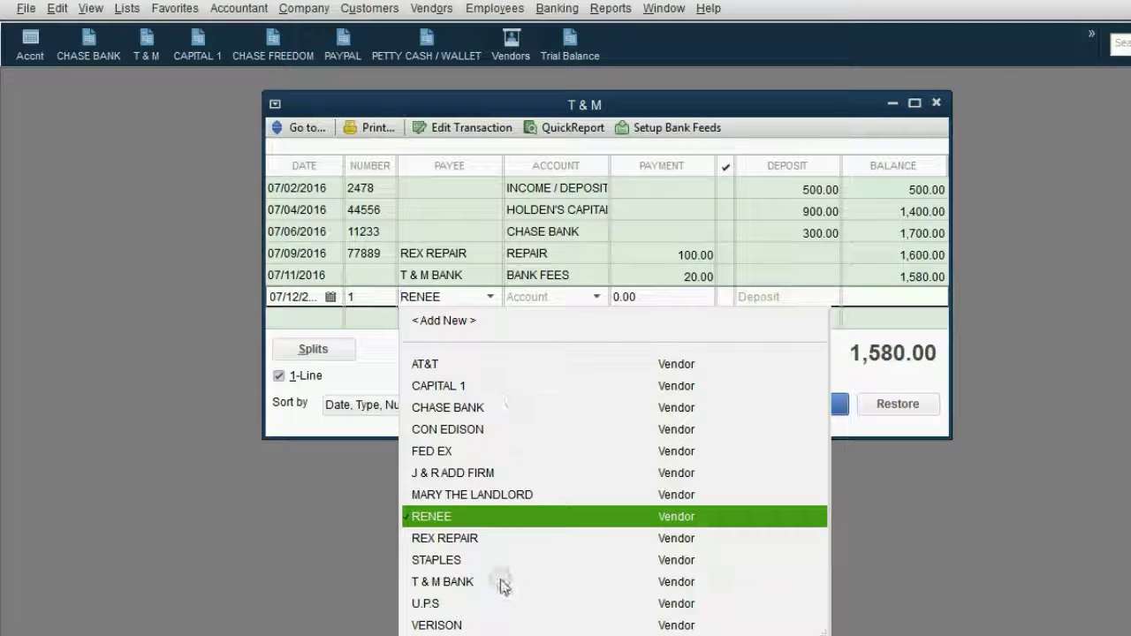
pyautogui.click(475, 521)
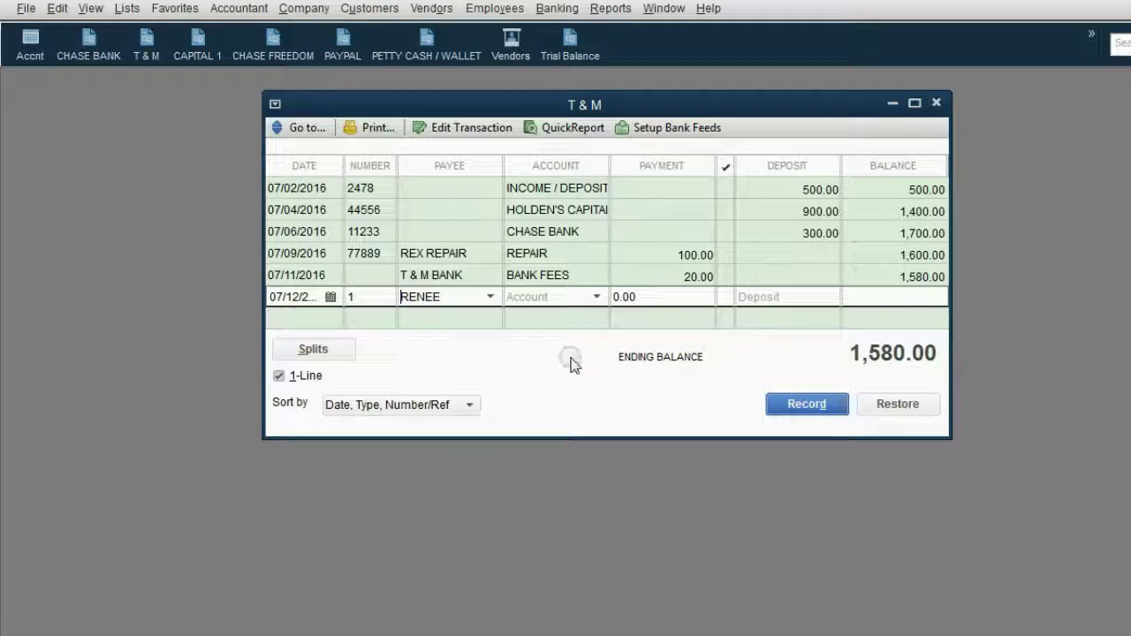
pyautogui.click(597, 298)
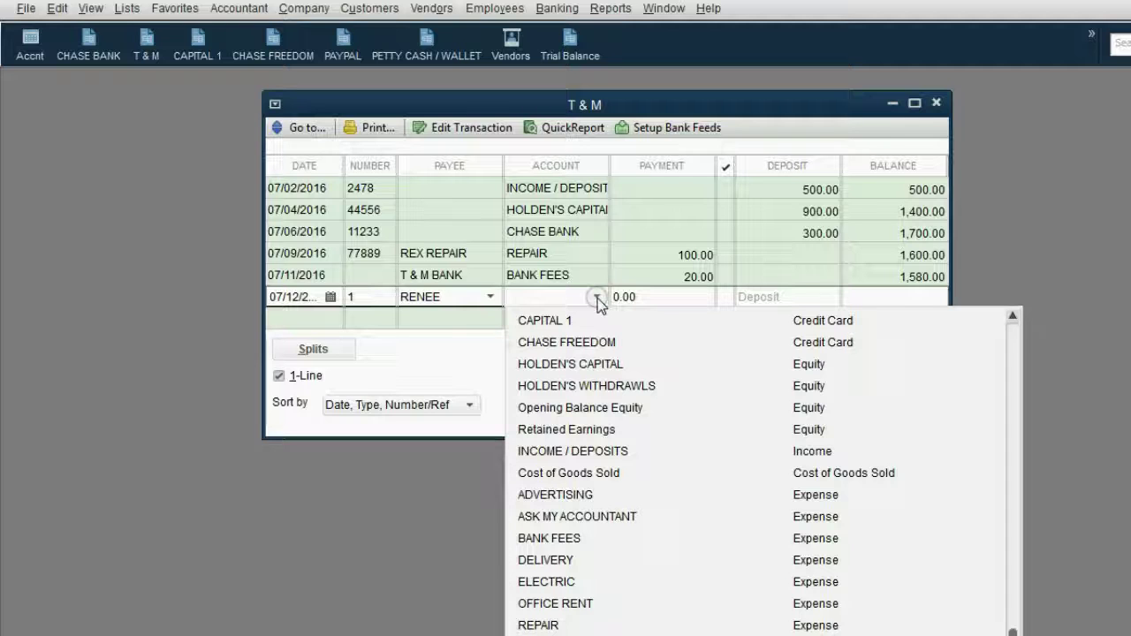
pyautogui.click(587, 389)
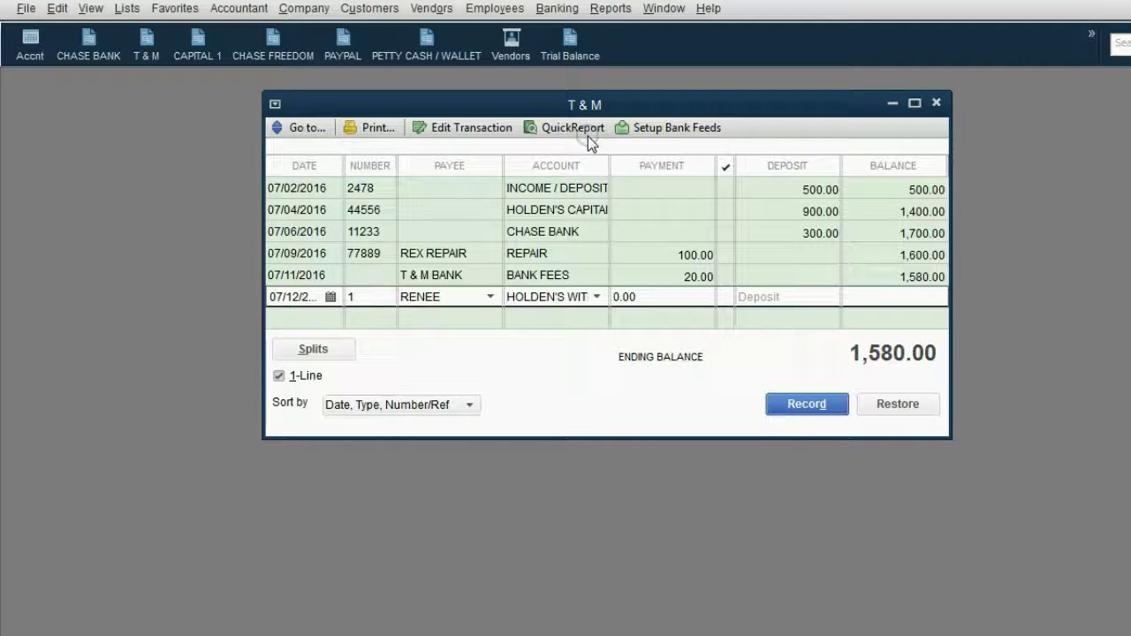
# Enter a 100.00 payment and attempt to record the entry
pyautogui.moveTo(583, 104); pyautogui.dragTo(589, 112)
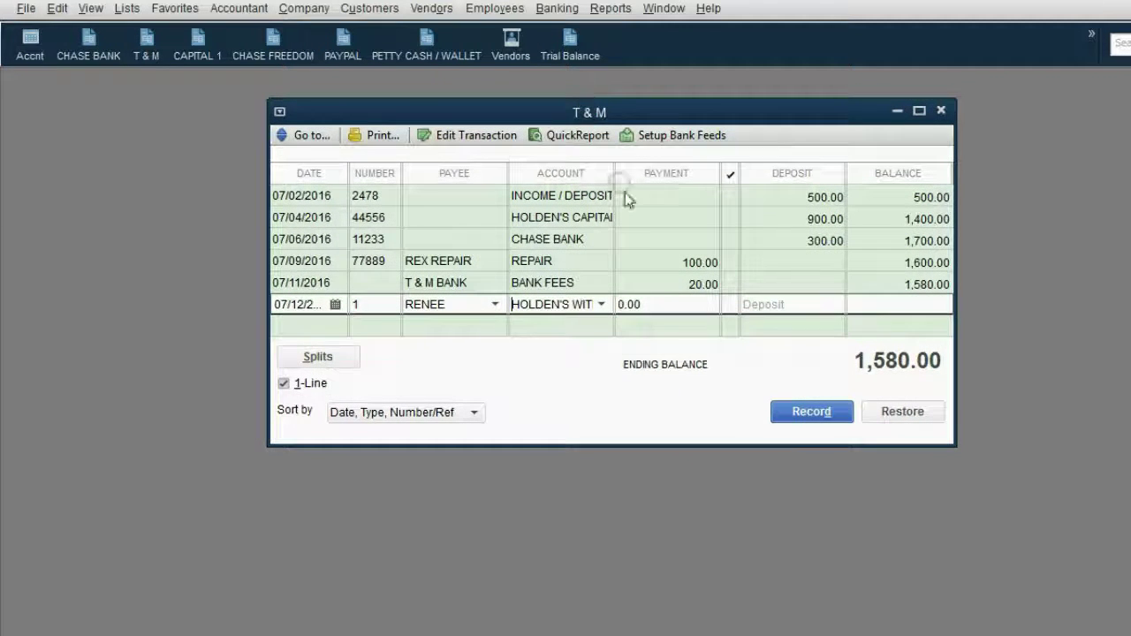
pyautogui.click(651, 304)
pyautogui.write('10')
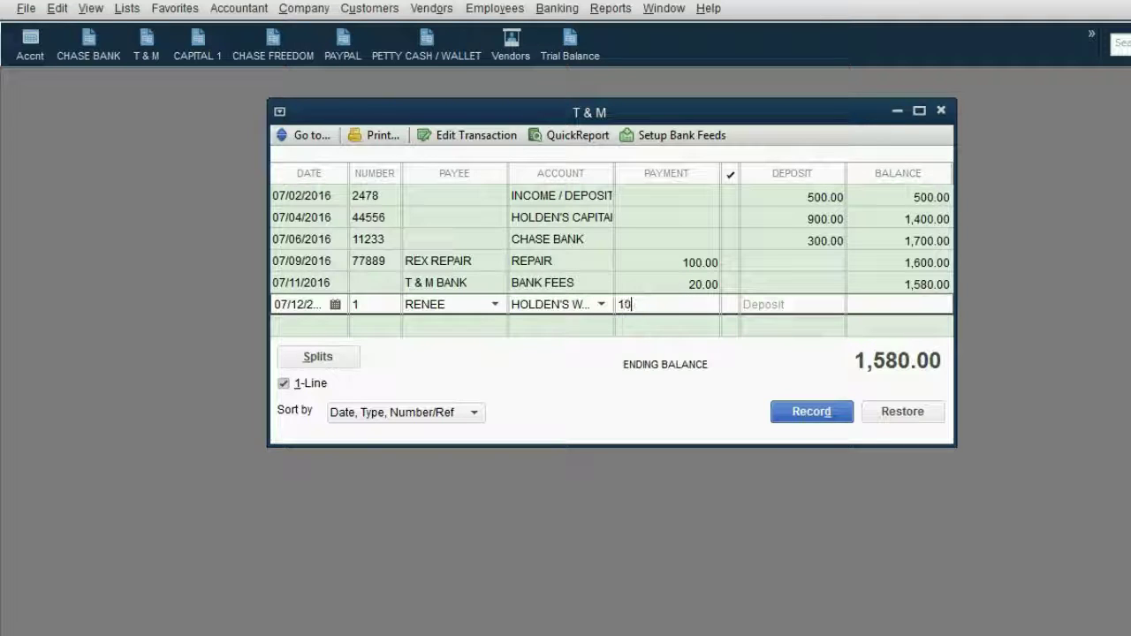
pyautogui.write('0')
pyautogui.press('Tab')
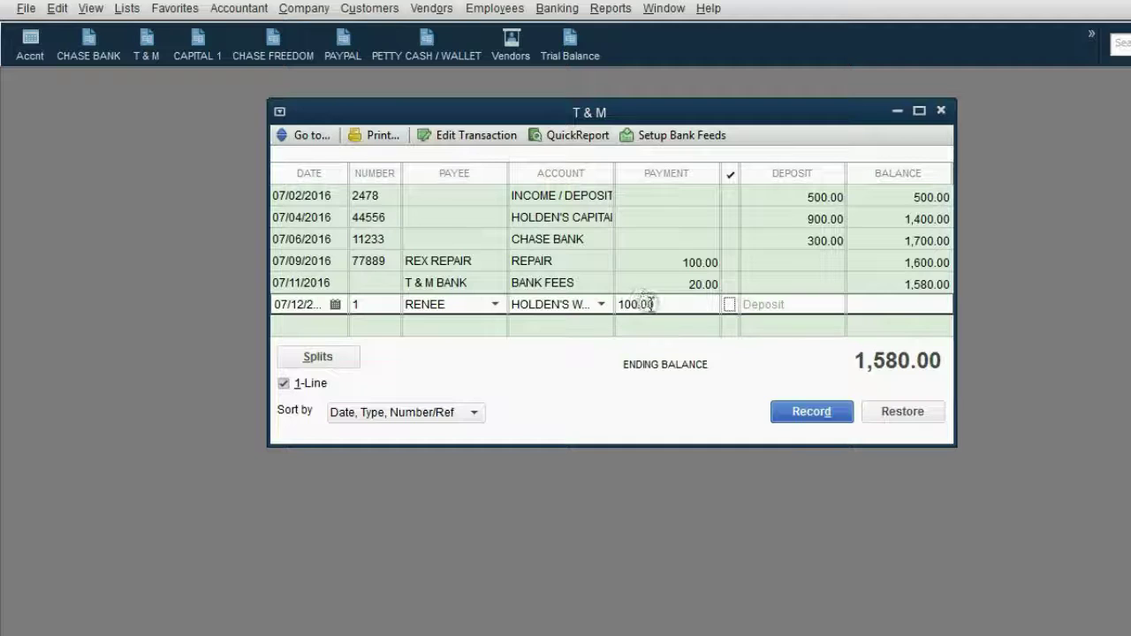
pyautogui.click(824, 417)
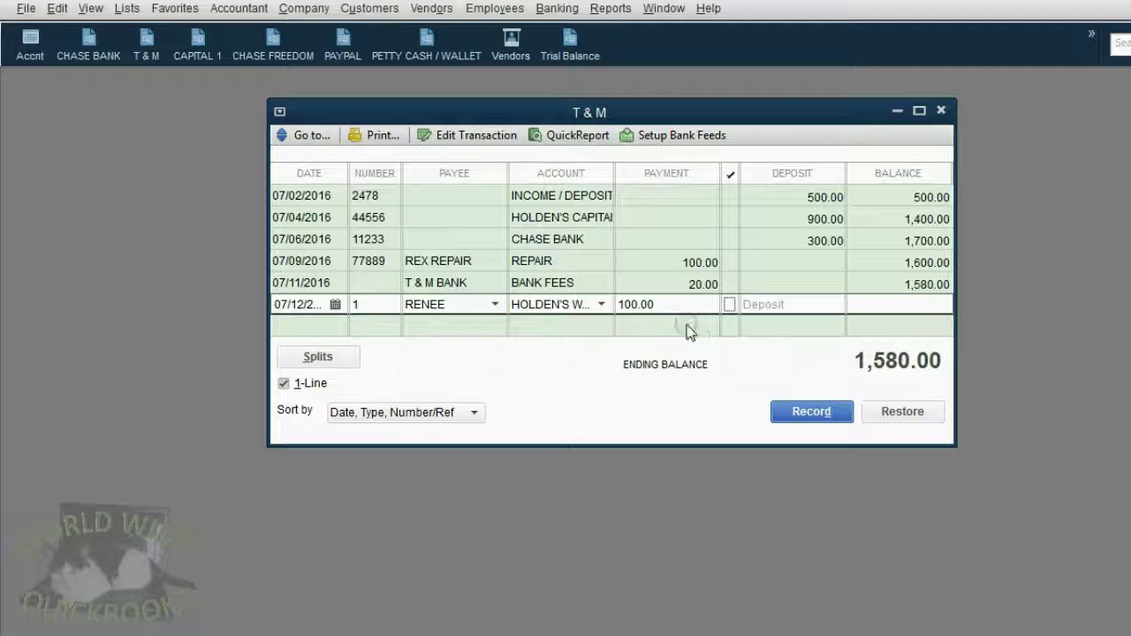
# Reconfirm the HOLDEN'S WITHDRAWLS account and record the 100.00 withdrawal
pyautogui.click(603, 304)
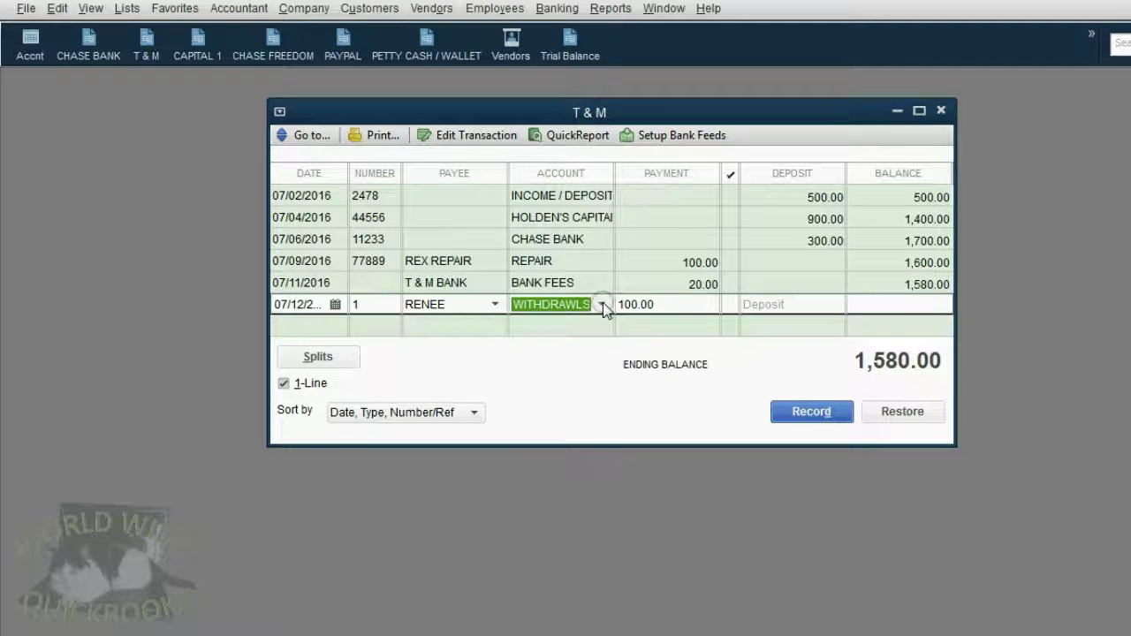
pyautogui.click(666, 305)
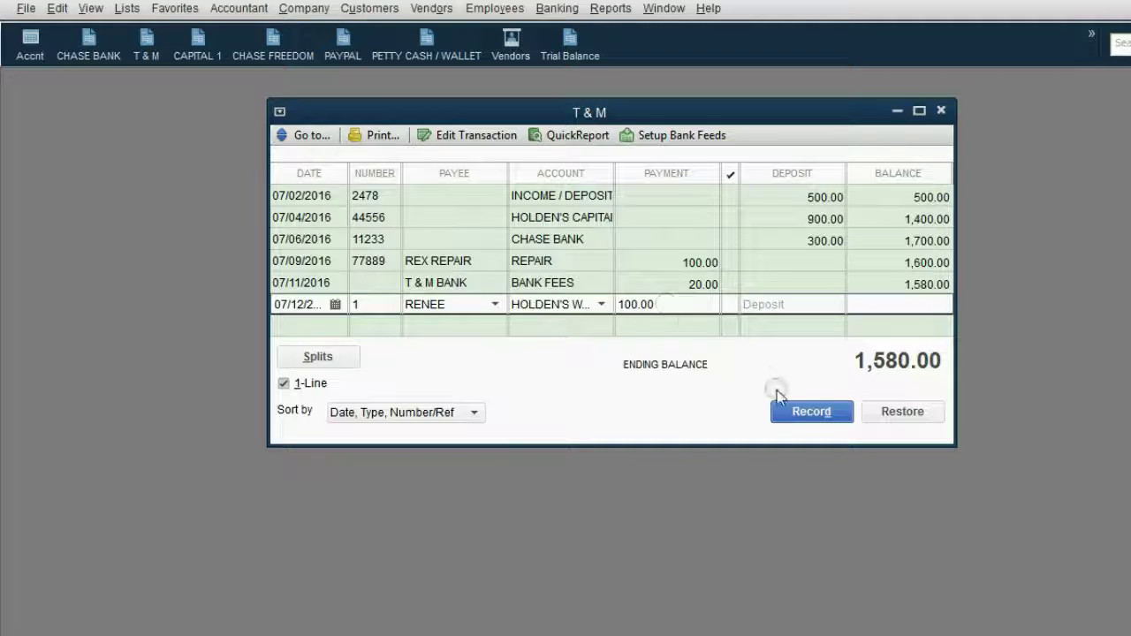
pyautogui.click(804, 416)
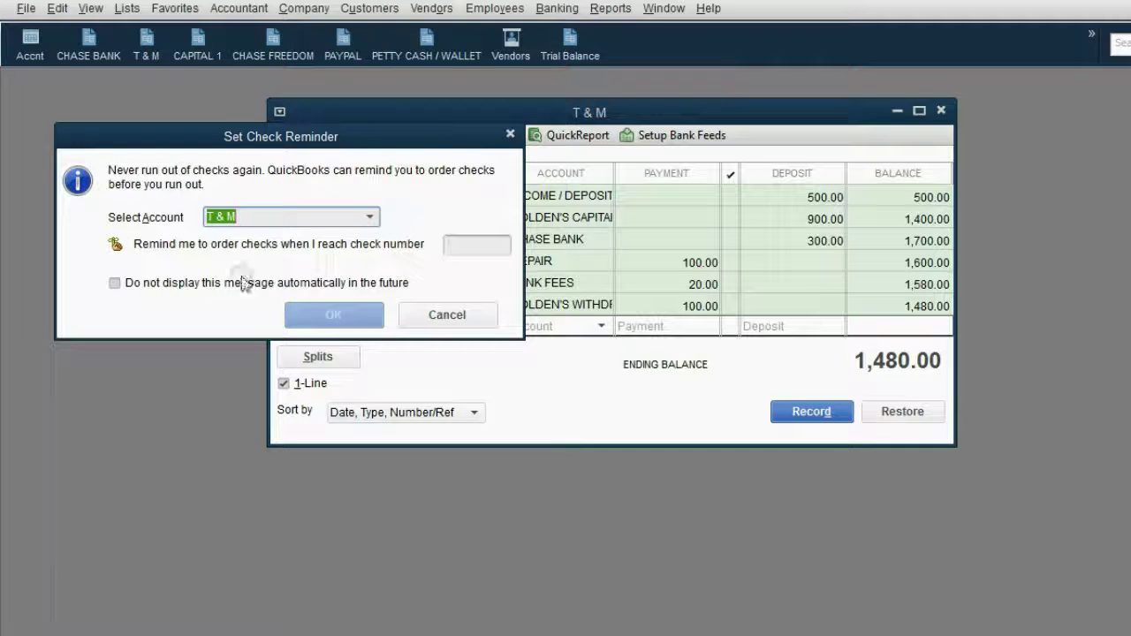
# Turn off the check-reorder reminder and view the trial balance showing withdrawals at 100.00
pyautogui.click(114, 283)
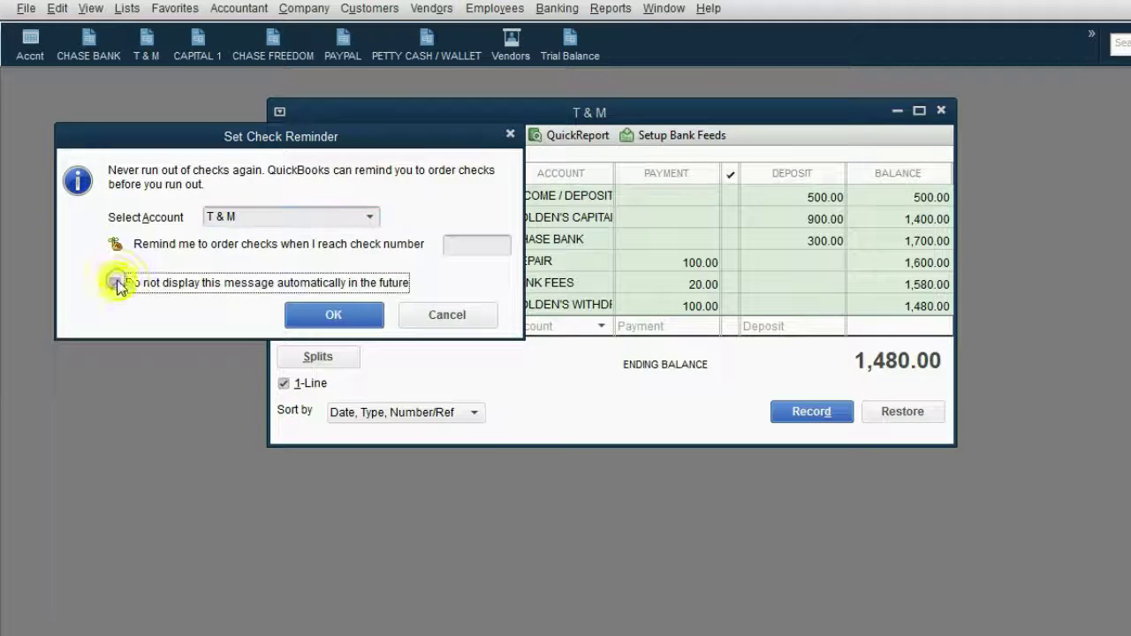
pyautogui.click(339, 325)
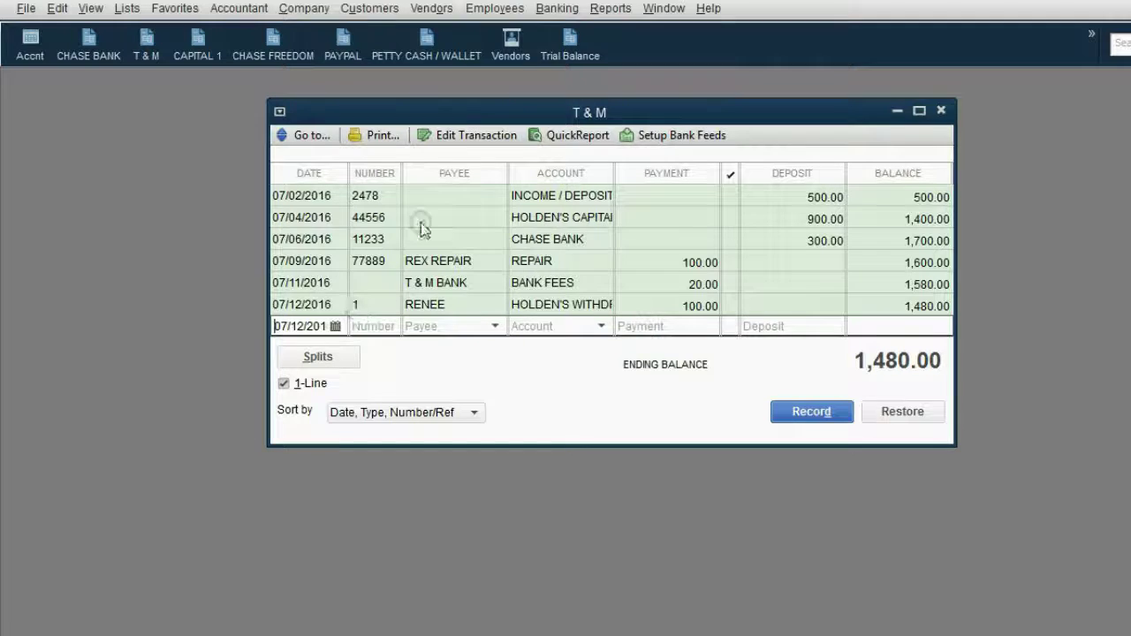
pyautogui.click(557, 44)
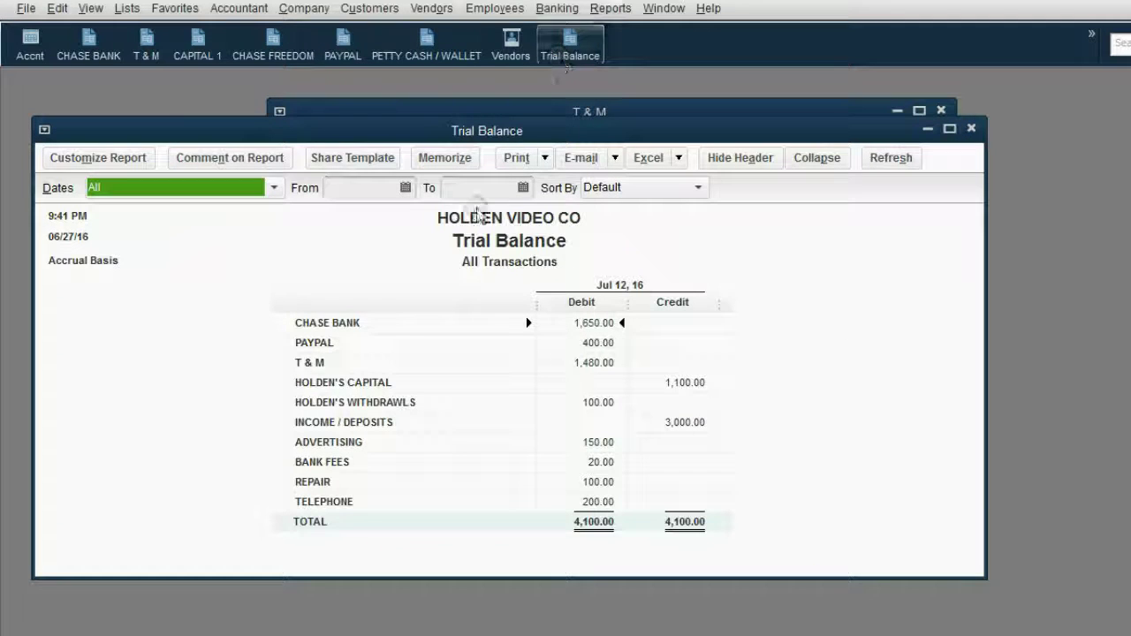
pyautogui.click(362, 406)
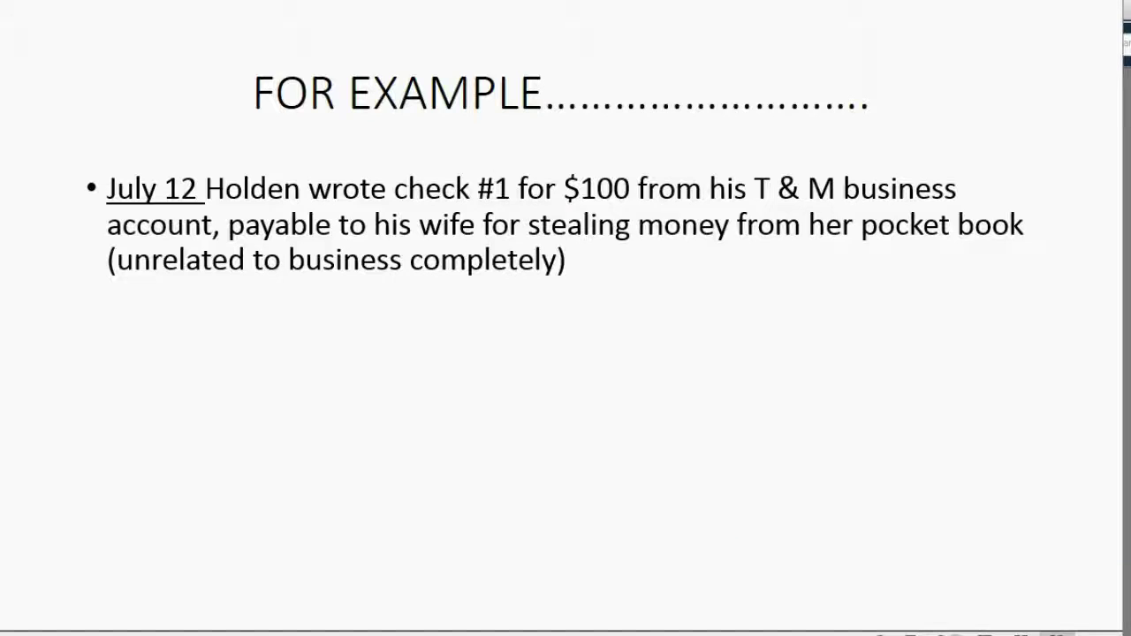
# Advance the slide to show the July 13 $50 ATM withdrawal example
pyautogui.click(937, 633)
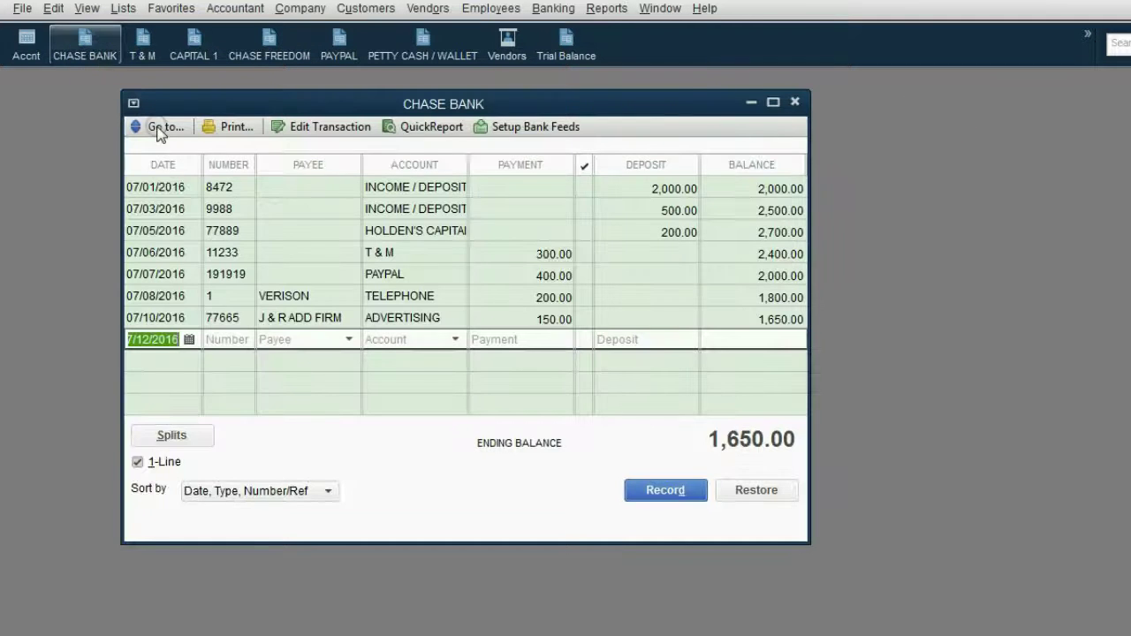
# Date the new Chase Bank entry 7/13/2016 and number it 1122334
pyautogui.click(189, 340)
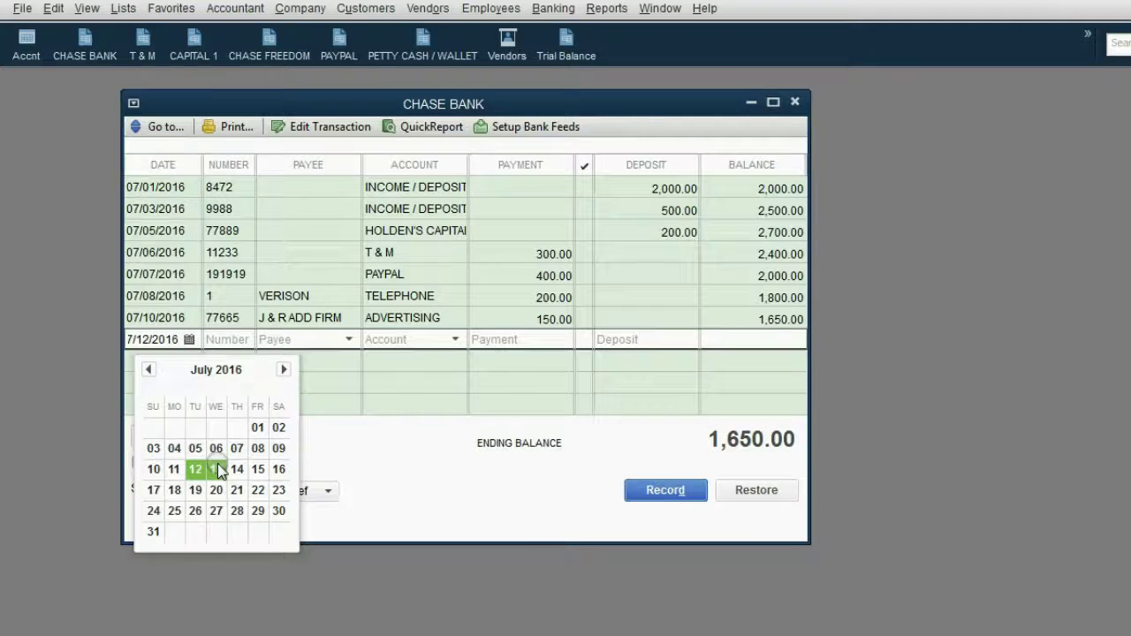
pyautogui.click(215, 470)
pyautogui.click(225, 340)
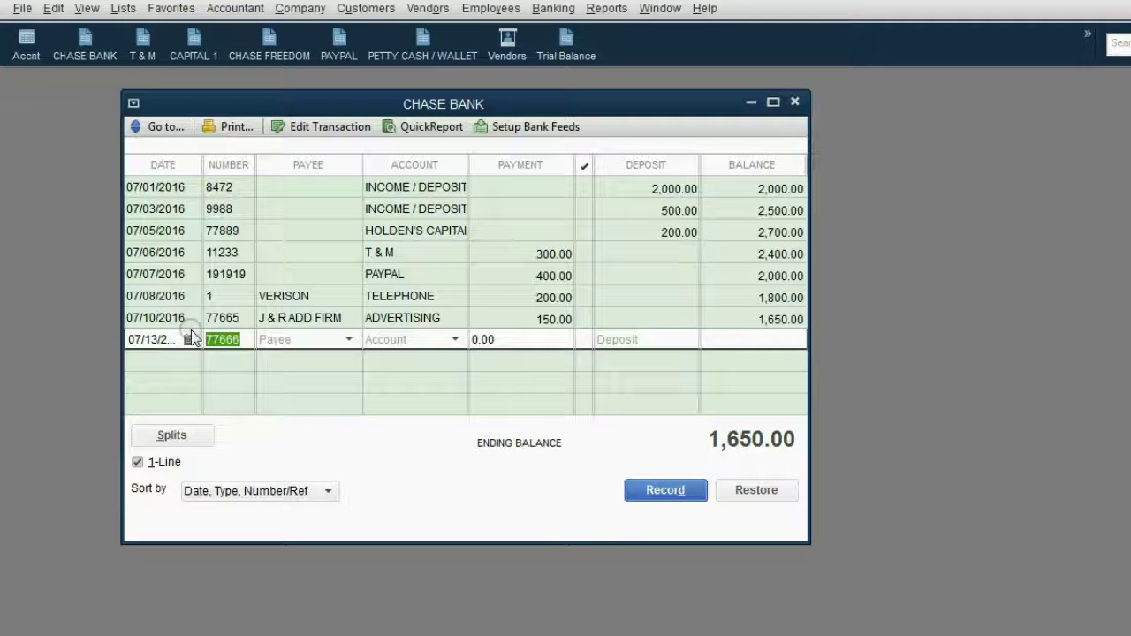
pyautogui.press('BackSpace')
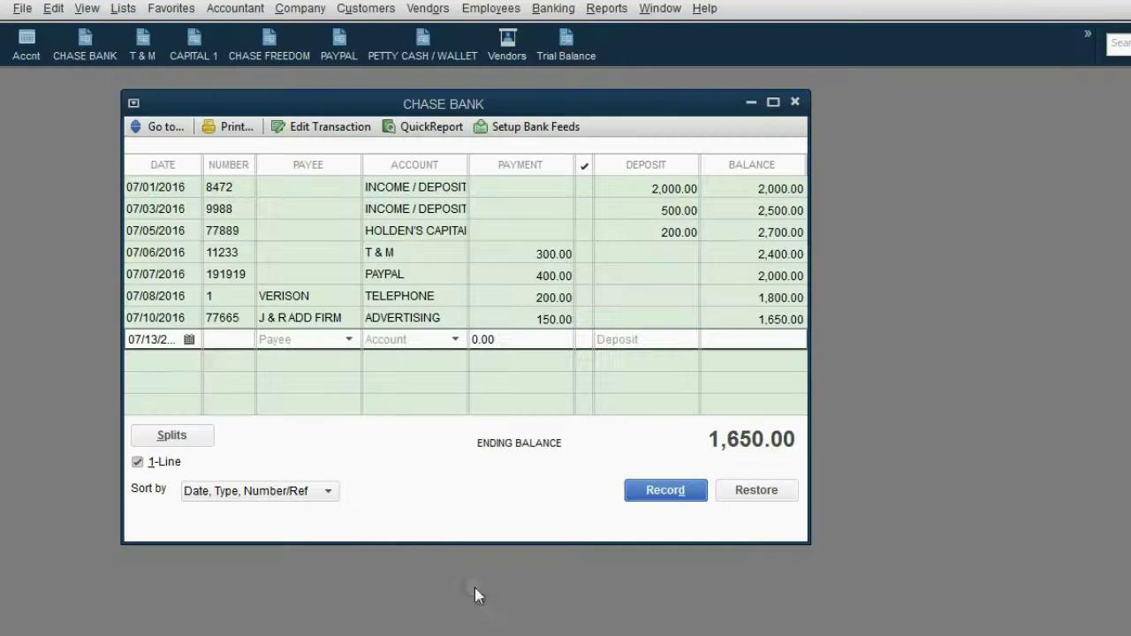
pyautogui.click(228, 343)
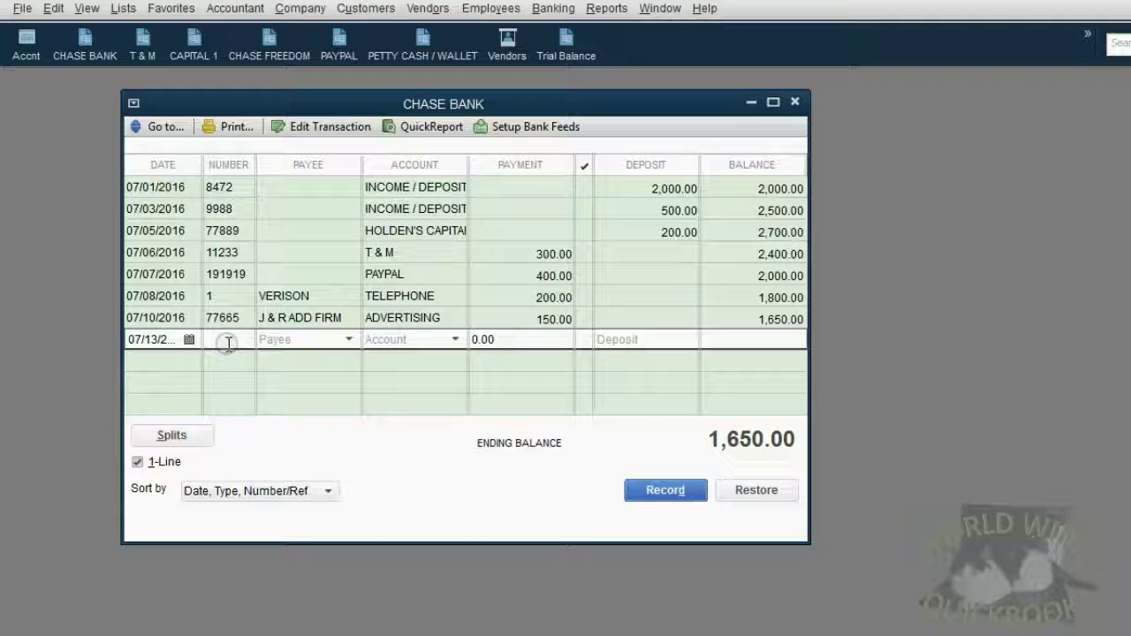
pyautogui.write('1122')
pyautogui.write('334')
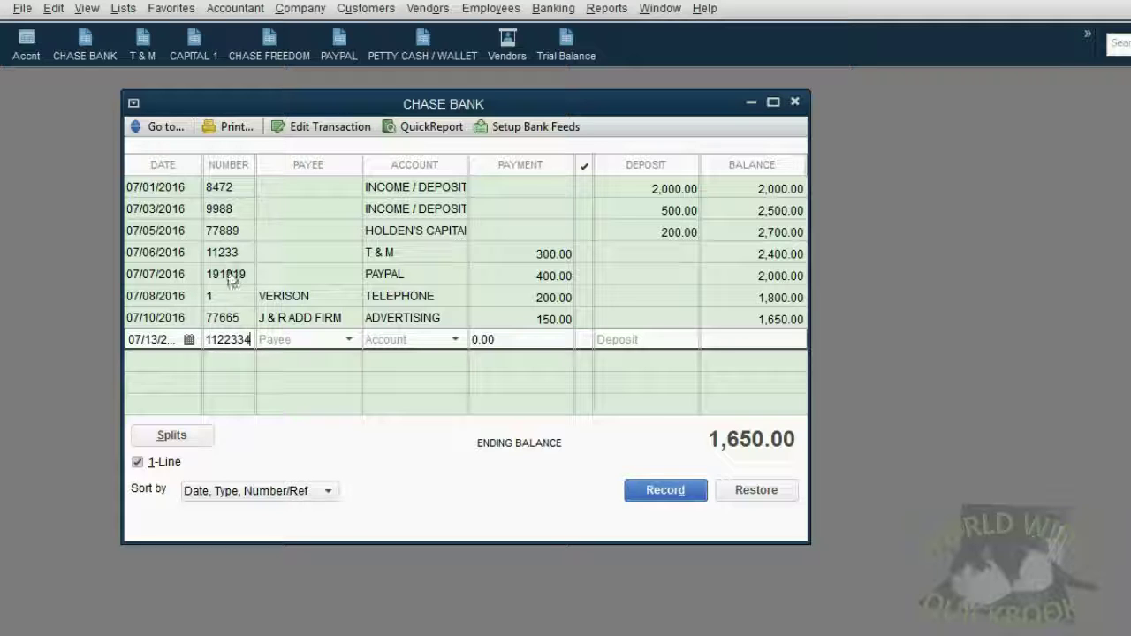
# Leave the payee blank, choose HOLDEN'S WITHDRAWLS, and enter a 50.00 payment
pyautogui.click(350, 342)
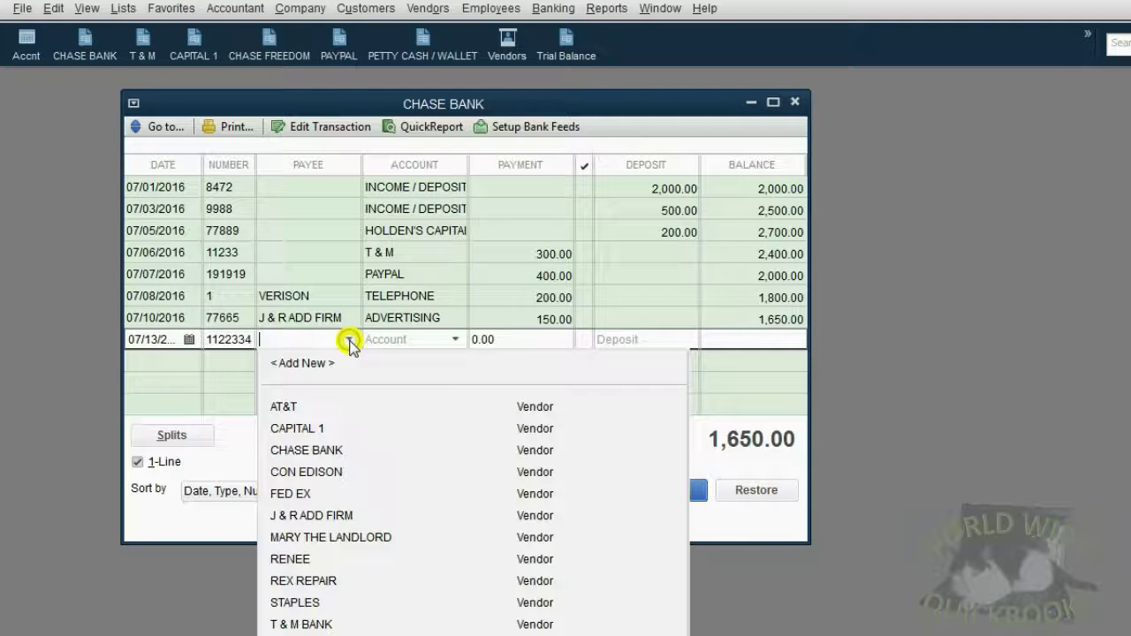
pyautogui.click(351, 342)
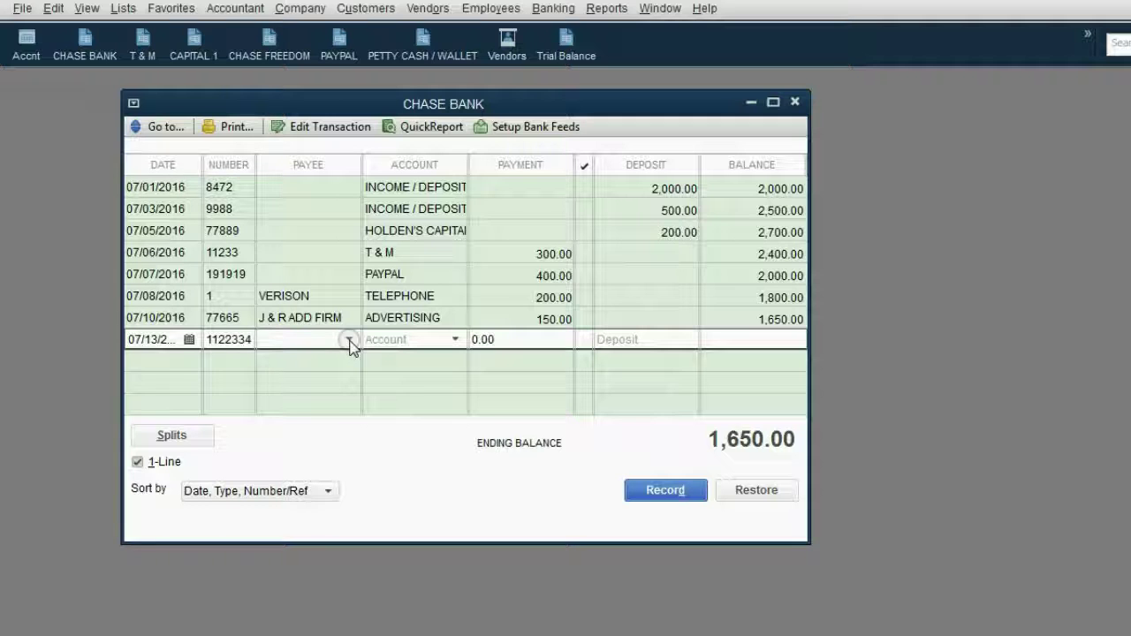
pyautogui.click(456, 340)
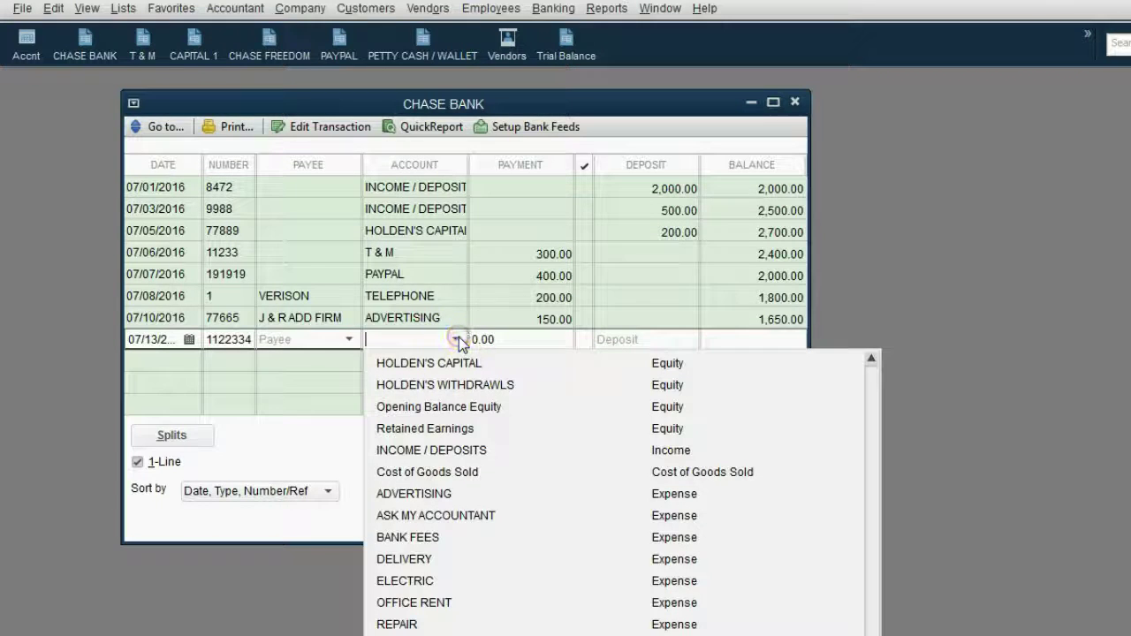
pyautogui.click(474, 384)
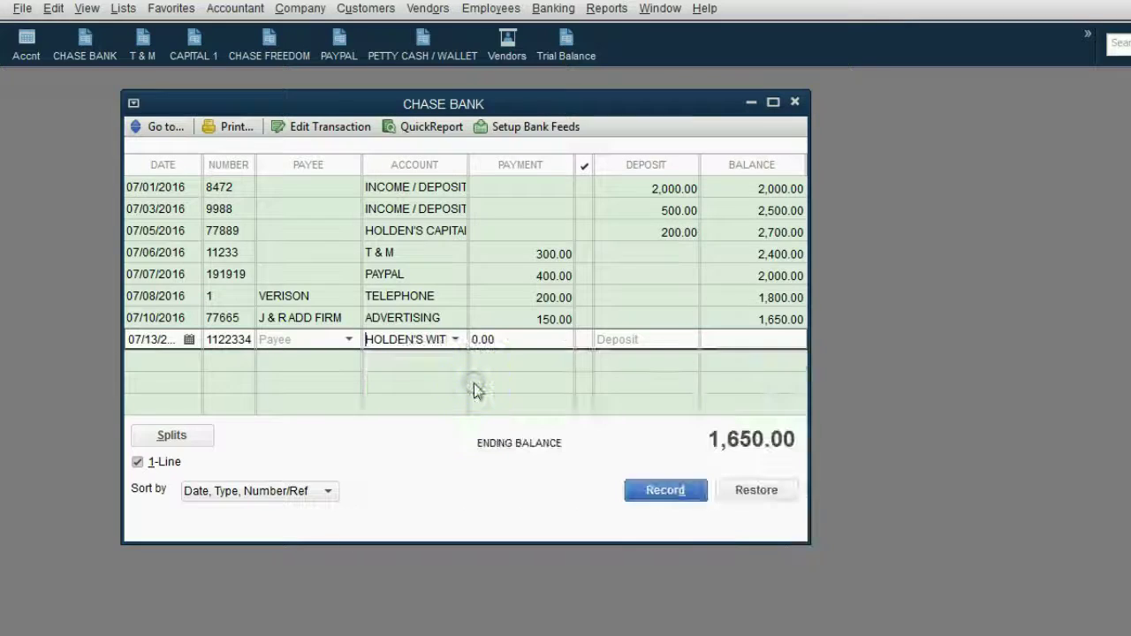
pyautogui.click(501, 339)
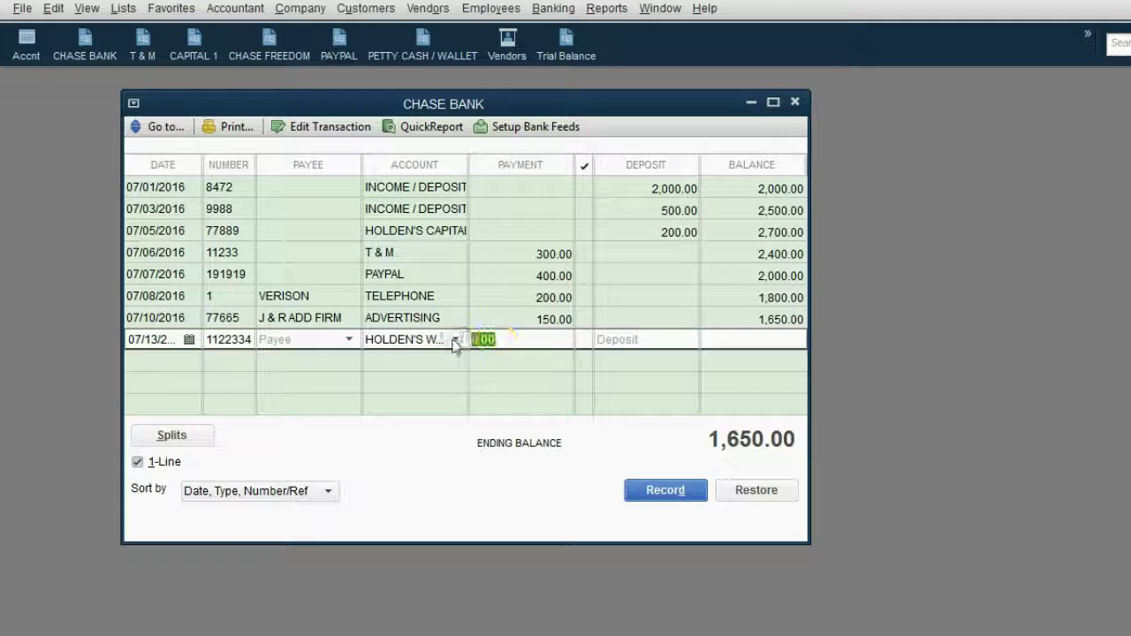
pyautogui.write('50')
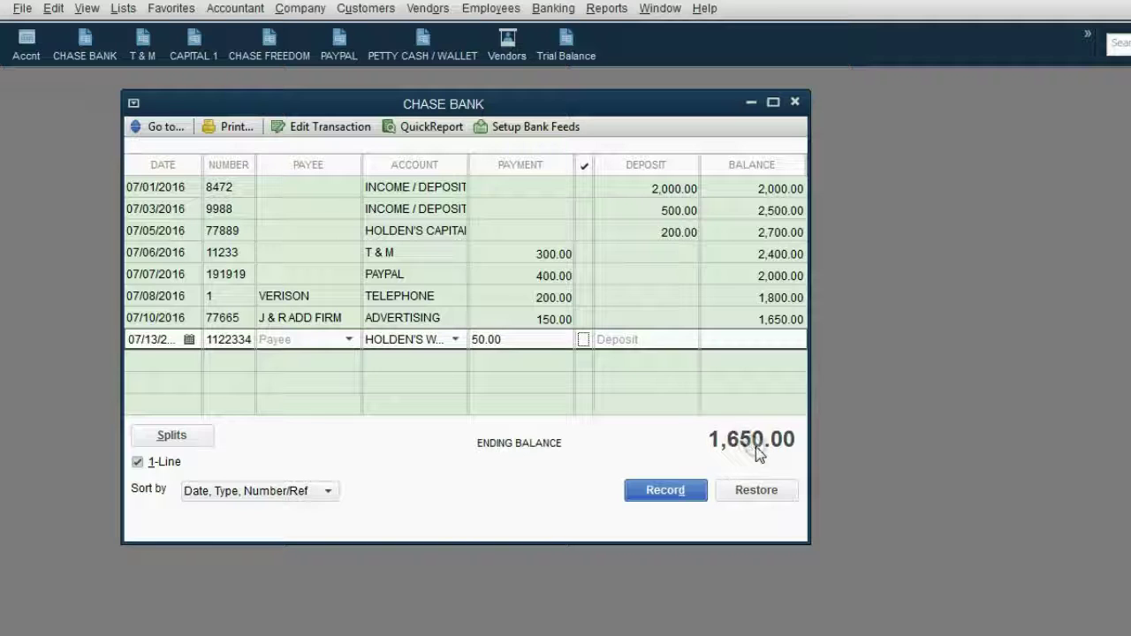
pyautogui.click(525, 343)
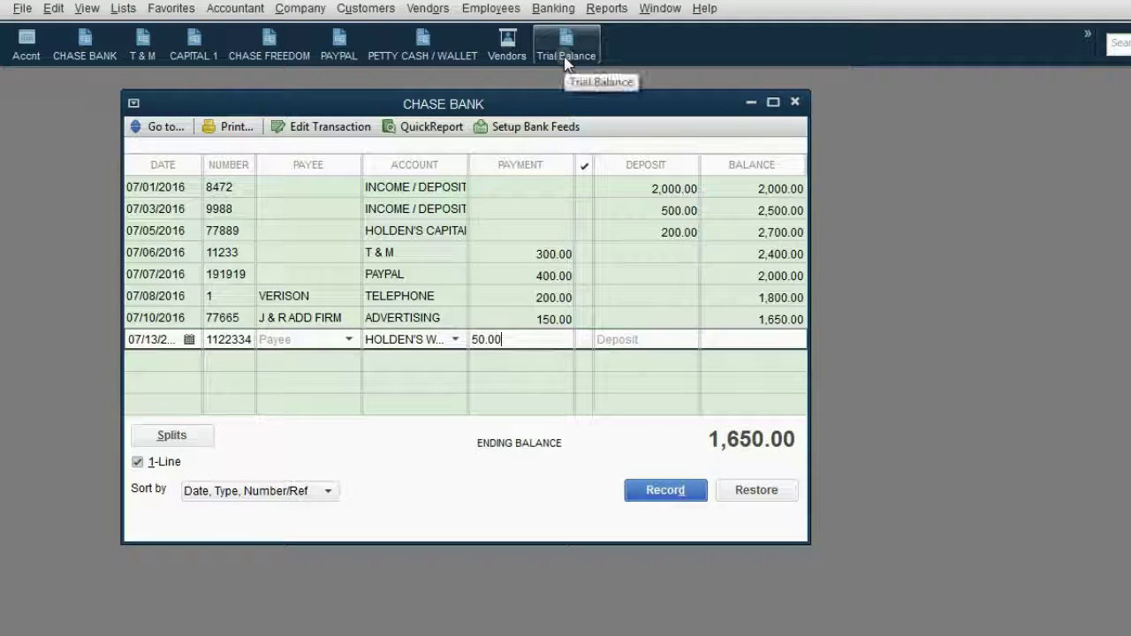
# Record the 50.00 withdrawal and check the trial balance: Chase Bank 1,600.00, withdrawals 150.00
pyautogui.click(669, 493)
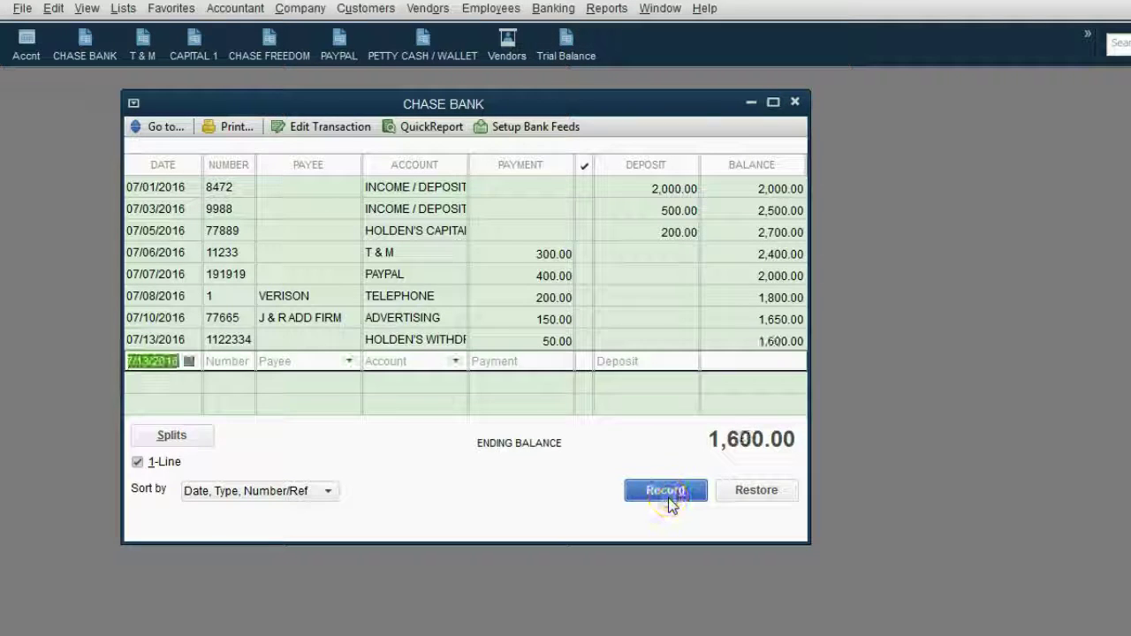
pyautogui.click(566, 46)
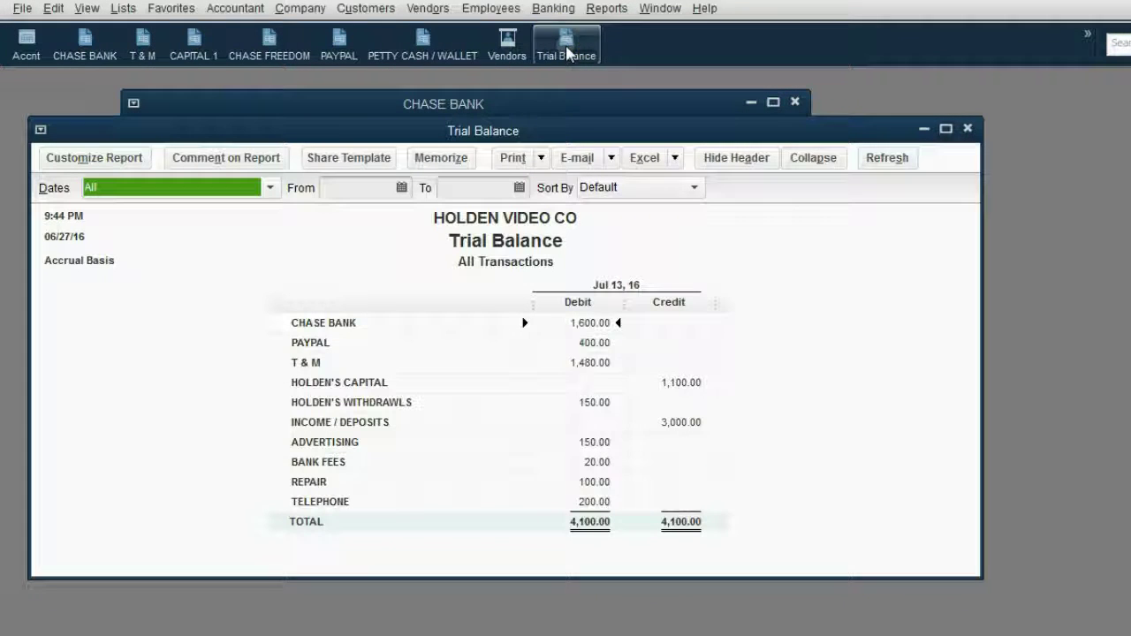
pyautogui.click(328, 324)
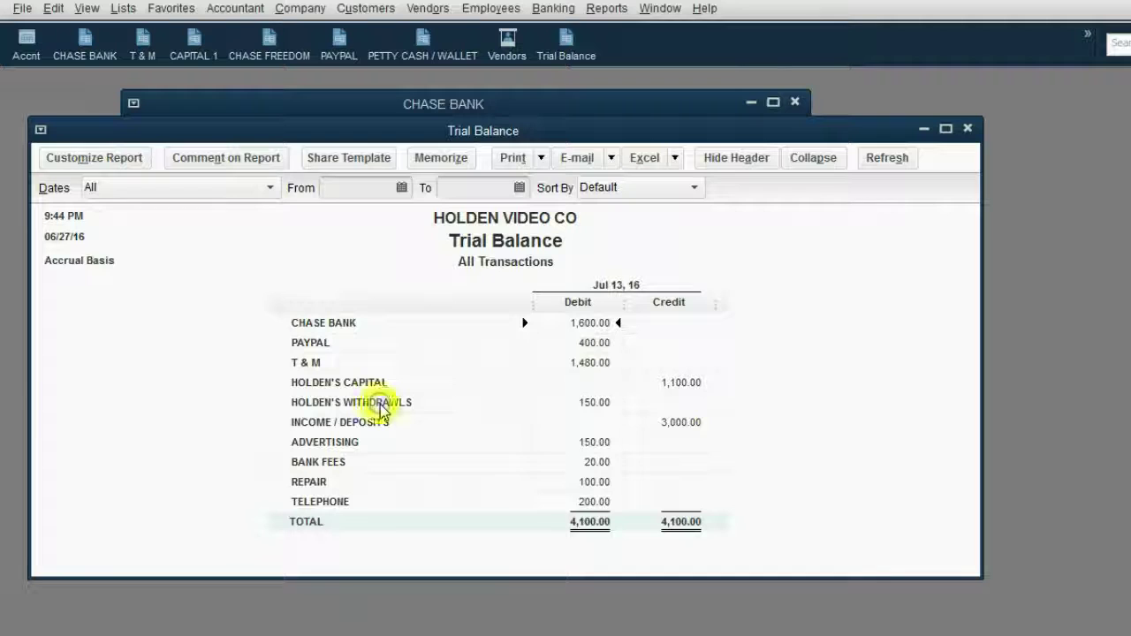
pyautogui.click(592, 403)
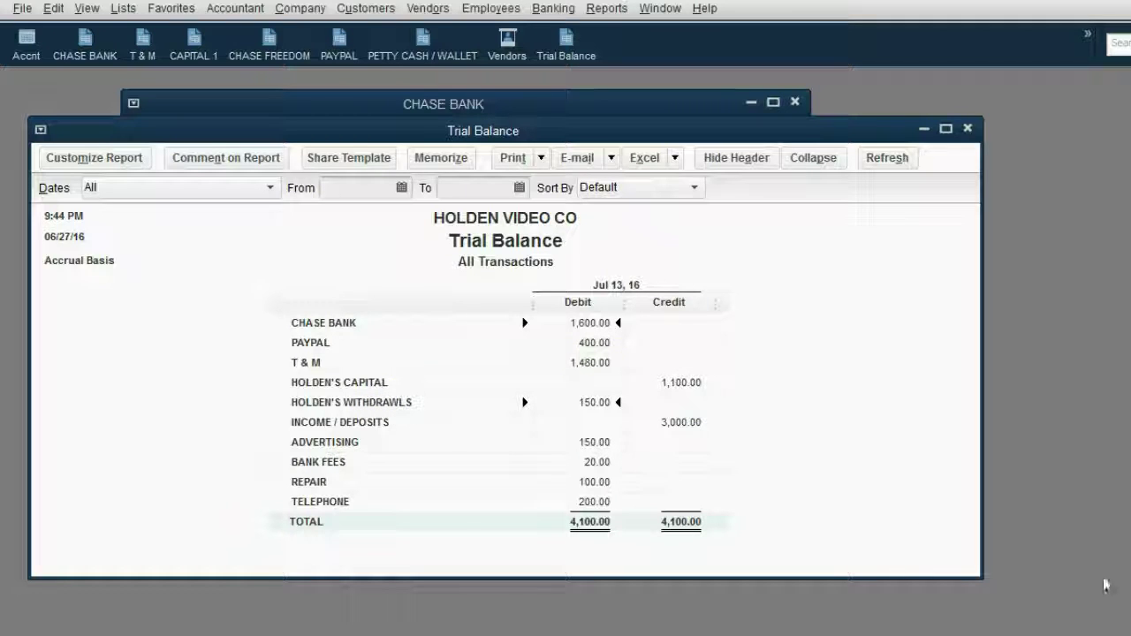